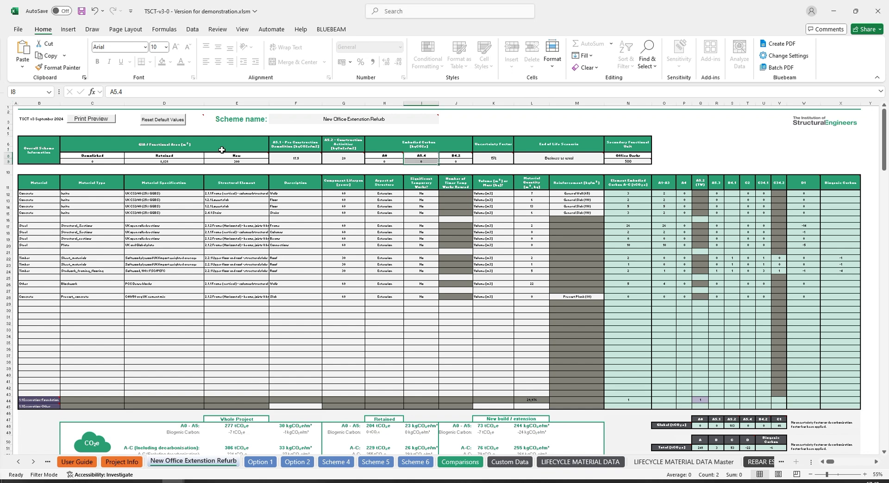
- Examine the A0 embodied carbon input in the overall scheme information table
{"action": "scroll", "coordinate": [403, 145], "scroll_direction": "up", "scroll_amount": 2}
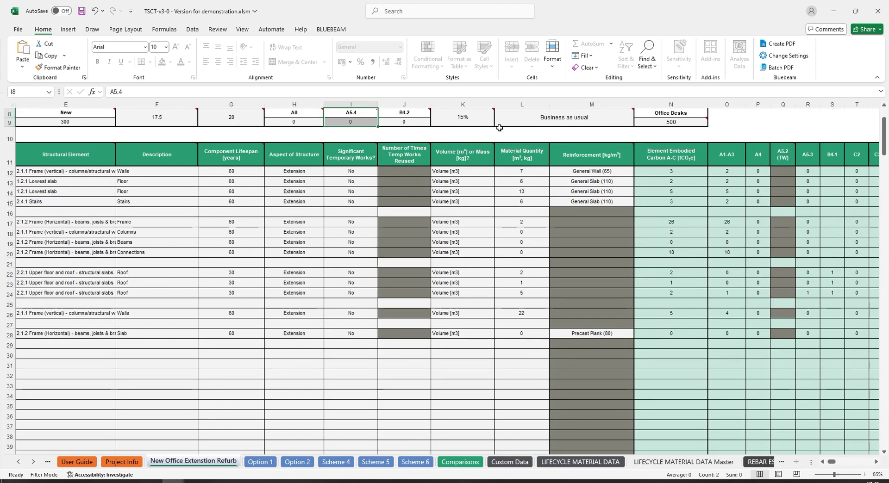
{"action": "scroll", "coordinate": [502, 126], "scroll_direction": "up", "scroll_amount": 3}
{"action": "left_click_drag", "start_coordinate": [385, 156], "coordinate": [384, 161]}
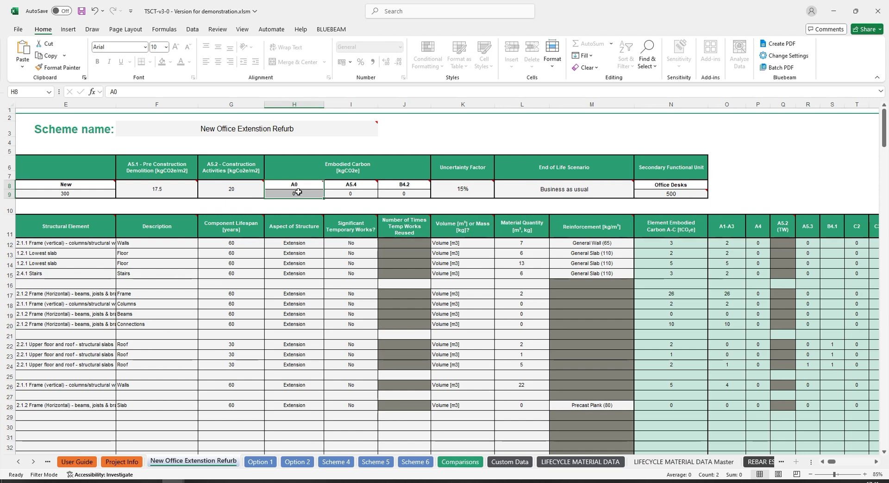
{"action": "left_click", "coordinate": [404, 206]}
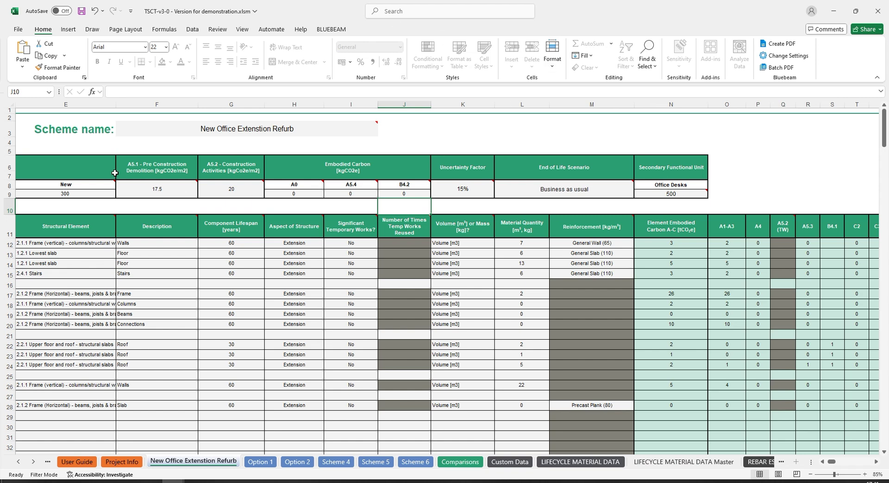
- Highlight the A5.1 pre-construction demolition input and the A5.2 construction activities input for review
{"action": "left_click_drag", "start_coordinate": [156, 166], "coordinate": [158, 190]}
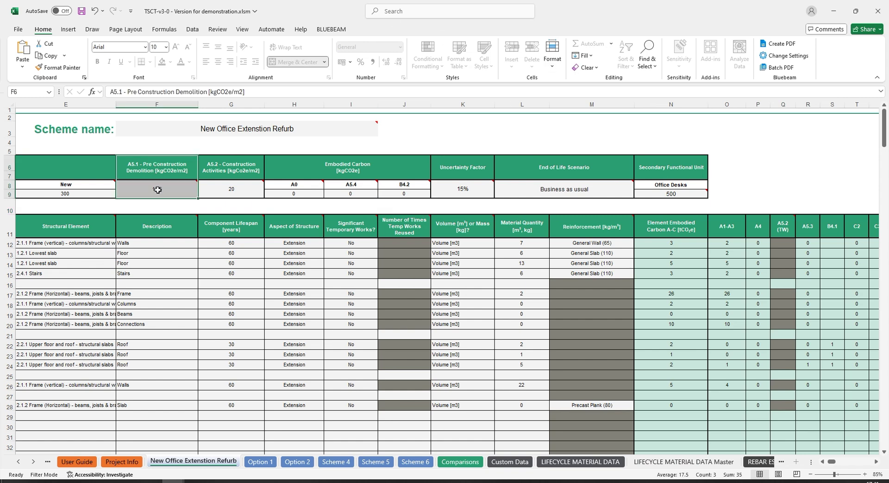
{"action": "mouse_move", "coordinate": [157, 190]}
{"action": "mouse_move", "coordinate": [154, 224]}
{"action": "left_click_drag", "start_coordinate": [226, 165], "coordinate": [230, 191]}
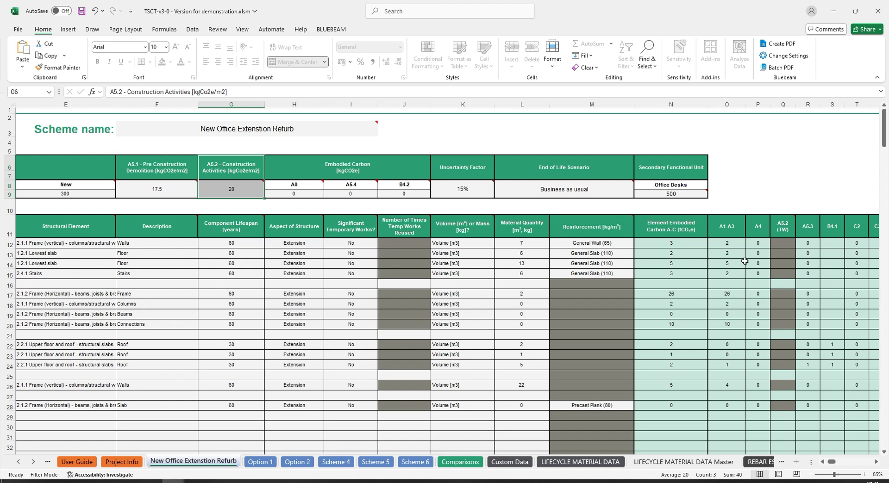
- Examine the A5.2 (TW) temporary works results column, including the excavation cells Q44:Q45
{"action": "left_click_drag", "start_coordinate": [781, 218], "coordinate": [787, 407]}
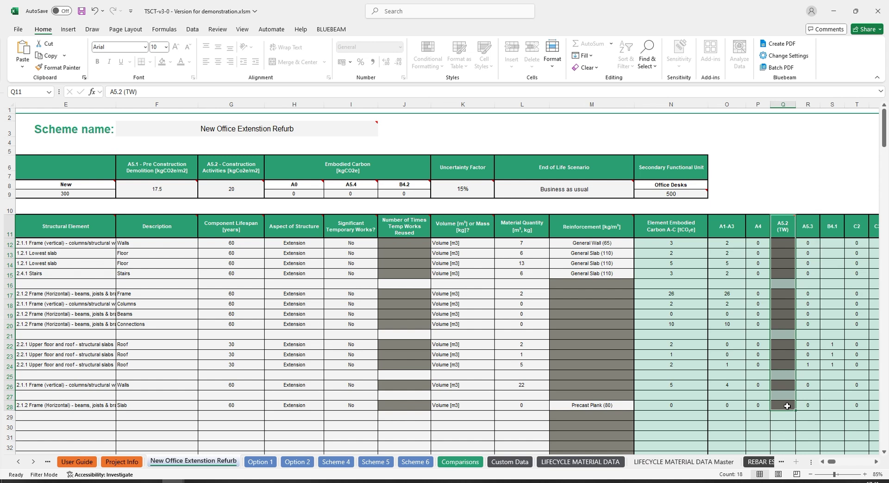
{"action": "scroll", "coordinate": [787, 407], "scroll_direction": "down", "scroll_amount": 6}
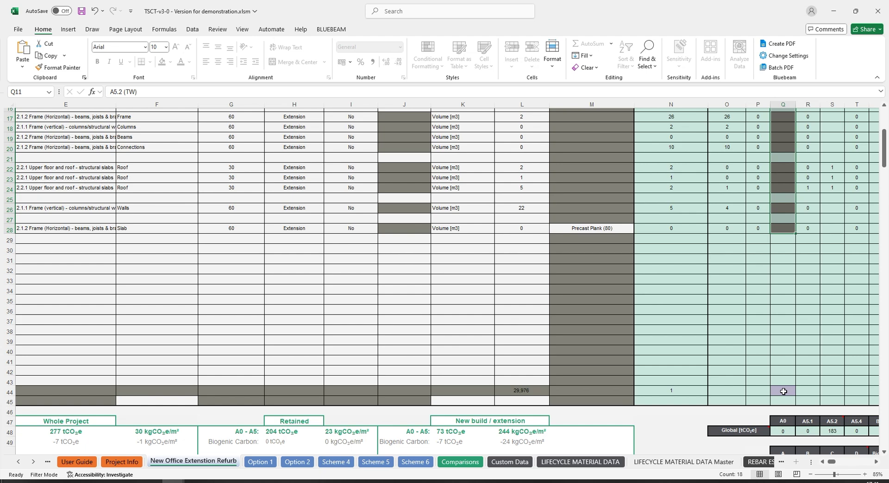
{"action": "left_click_drag", "start_coordinate": [783, 393], "coordinate": [784, 405]}
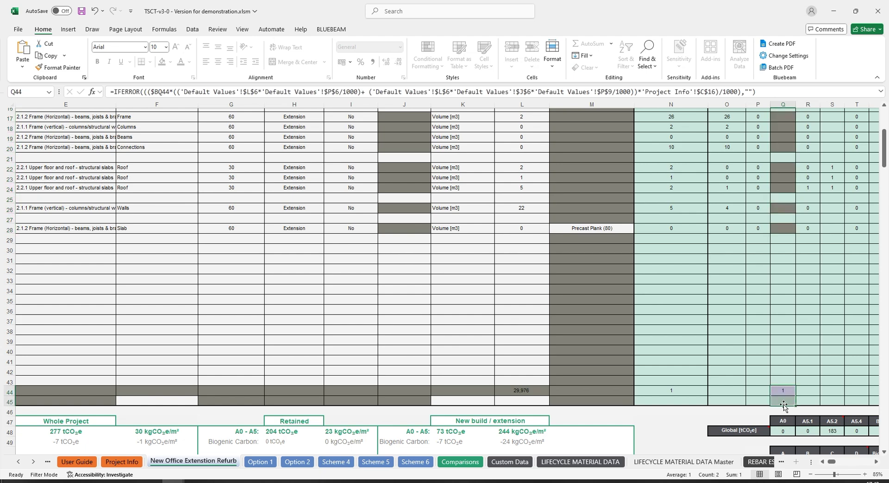
{"action": "scroll", "coordinate": [784, 406], "scroll_direction": "up", "scroll_amount": 5}
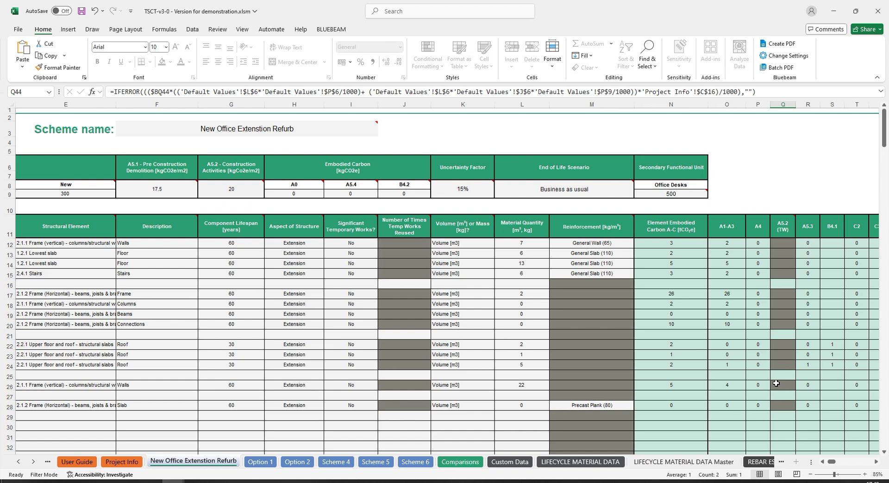
- Examine the A5.3 results column and the A5.4 embodied carbon input in the scheme table
{"action": "left_click", "coordinate": [808, 225]}
{"action": "left_click_drag", "start_coordinate": [807, 225], "coordinate": [814, 428]}
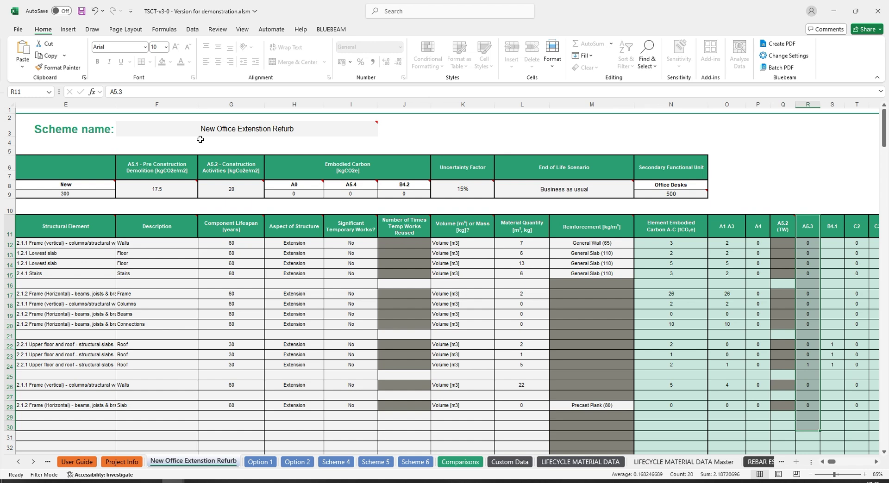
{"action": "left_click_drag", "start_coordinate": [364, 186], "coordinate": [361, 193]}
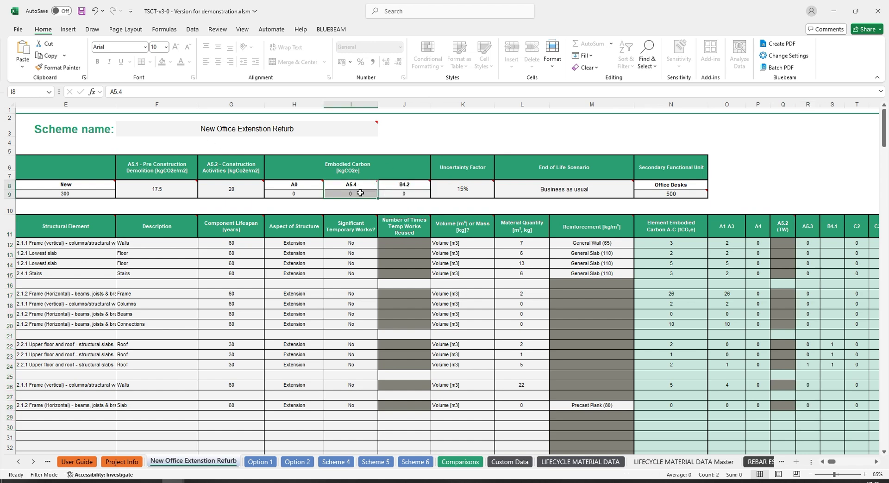
{"action": "mouse_move", "coordinate": [361, 187]}
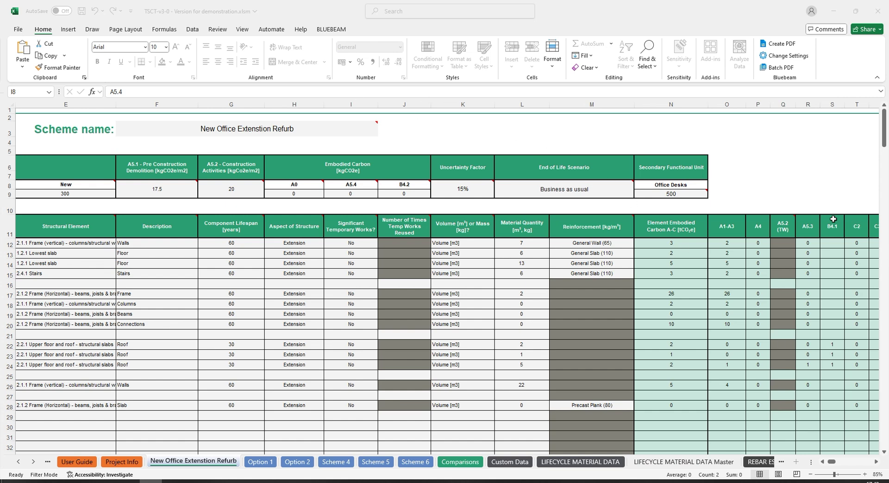
- Examine the B4.1 replacement results column and the end-of-life columns C34.1 and C34.2
{"action": "left_click_drag", "start_coordinate": [829, 223], "coordinate": [830, 414]}
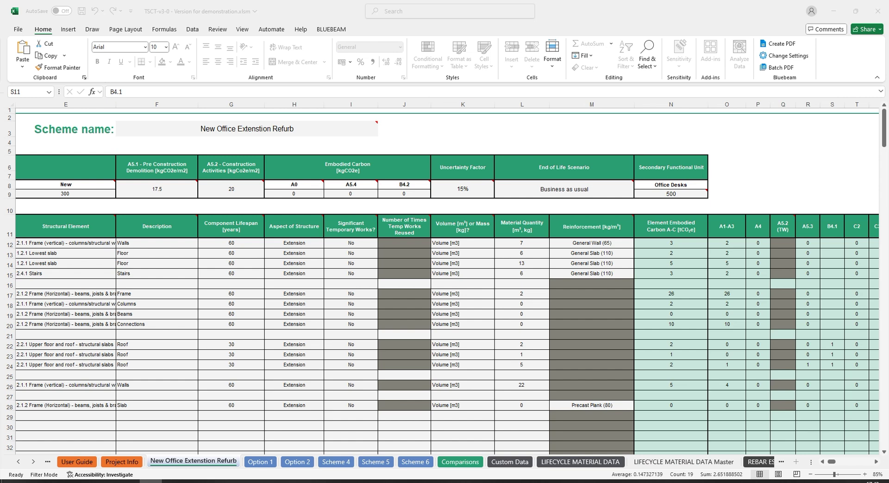
{"action": "left_click", "coordinate": [874, 462]}
{"action": "left_click", "coordinate": [876, 462]}
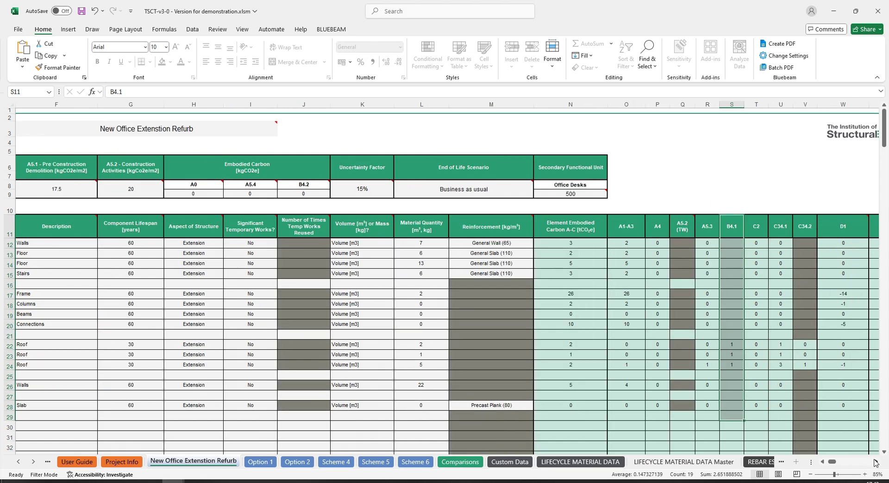
{"action": "left_click_drag", "start_coordinate": [780, 104], "coordinate": [801, 101]}
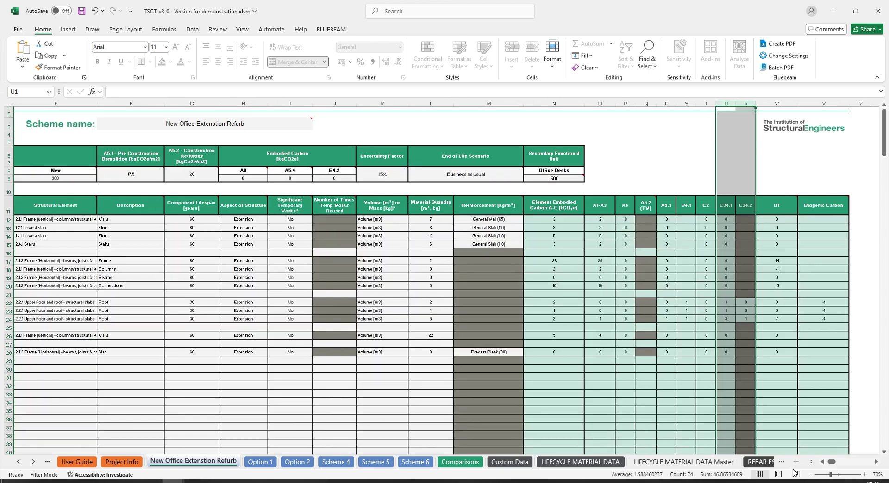
{"action": "scroll", "coordinate": [587, 408], "scroll_direction": "down", "scroll_amount": 1}
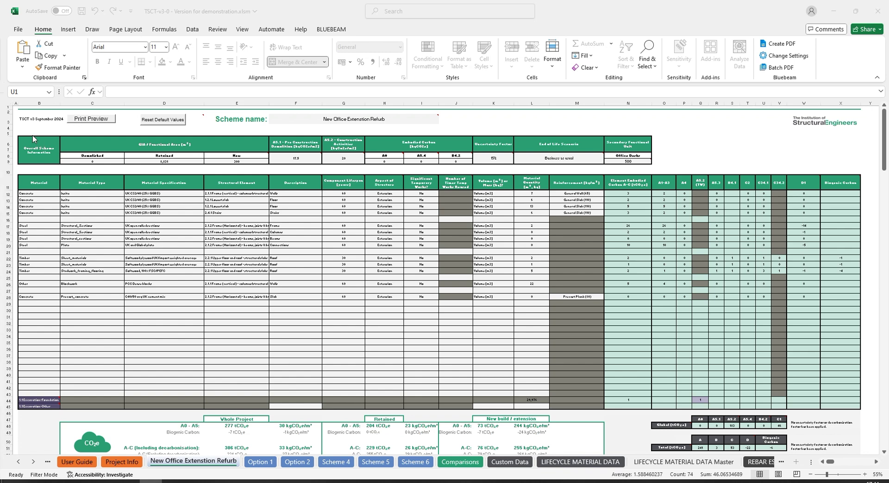
- Highlight the whole Overall Scheme Information table and zoom in on its GIA / Functional Area inputs
{"action": "left_click_drag", "start_coordinate": [28, 137], "coordinate": [650, 153]}
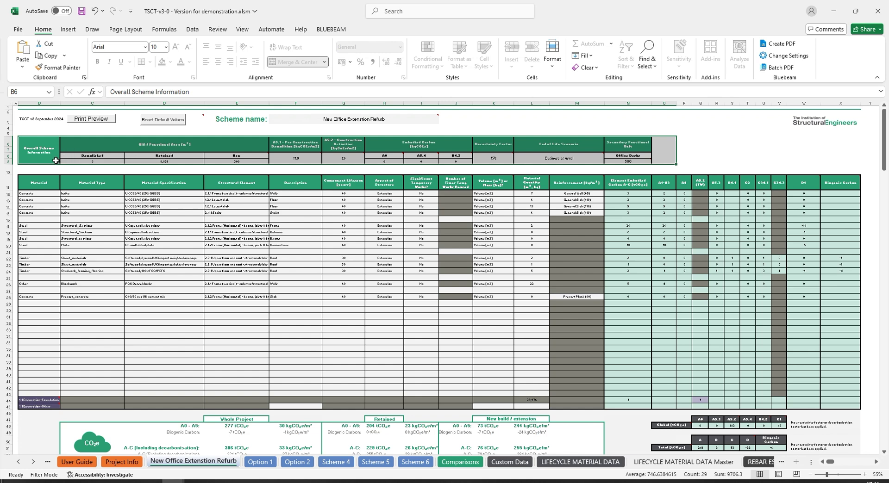
{"action": "left_click", "coordinate": [102, 172]}
{"action": "scroll", "coordinate": [102, 171], "scroll_direction": "up", "scroll_amount": 2, "text": "ctrl"}
{"action": "scroll", "coordinate": [92, 148], "scroll_direction": "left", "scroll_amount": 2}
{"action": "scroll", "coordinate": [125, 183], "scroll_direction": "up", "scroll_amount": 3}
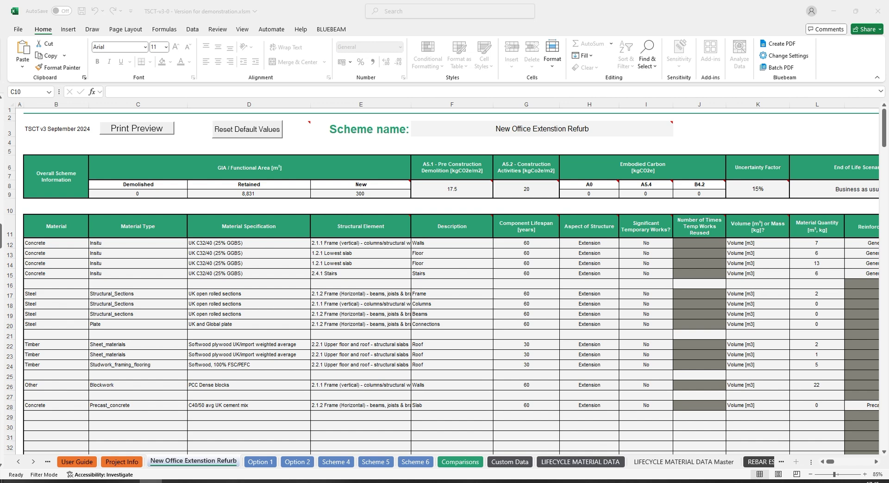
- Inspect the A5.1 demolition cell's default-value formula and the Uncertainty Factor heading
{"action": "left_click", "coordinate": [452, 189]}
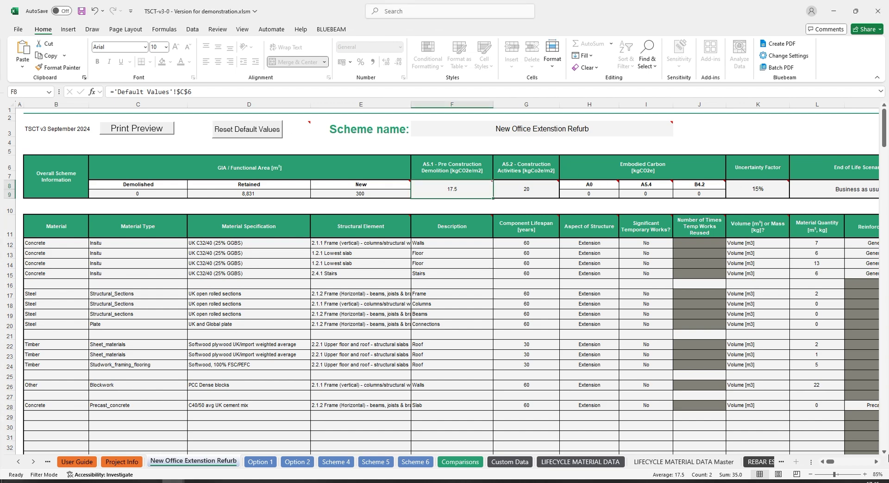
{"action": "scroll", "coordinate": [511, 199], "scroll_direction": "right", "scroll_amount": 4}
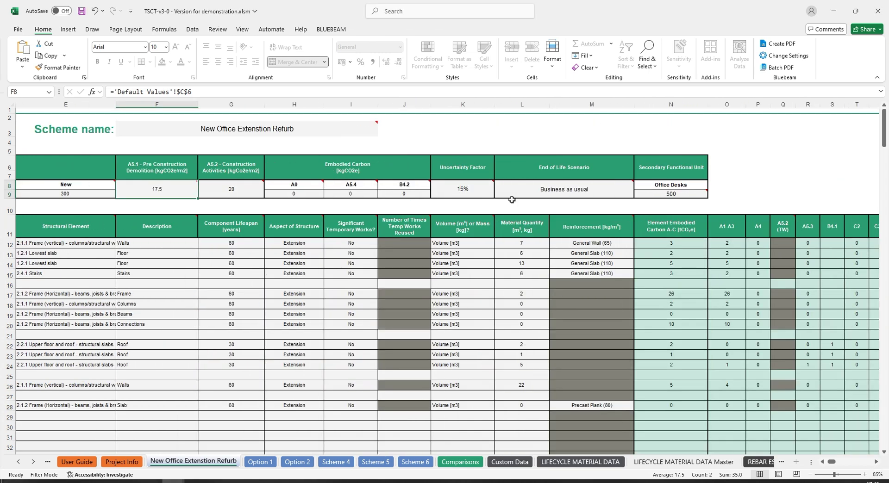
{"action": "left_click_drag", "start_coordinate": [464, 171], "coordinate": [450, 190]}
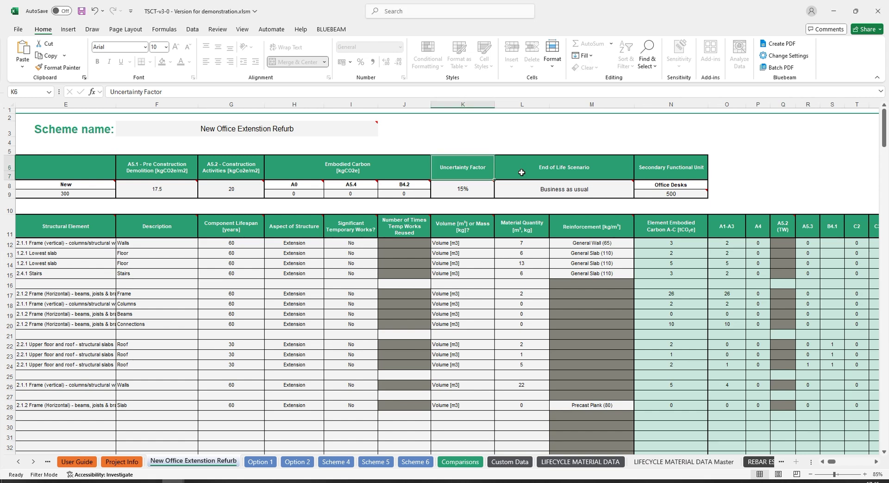
- Review the options available for the End of Life Scenario, keeping Business as usual
{"action": "left_click_drag", "start_coordinate": [521, 173], "coordinate": [521, 188]}
{"action": "mouse_move", "coordinate": [520, 188]}
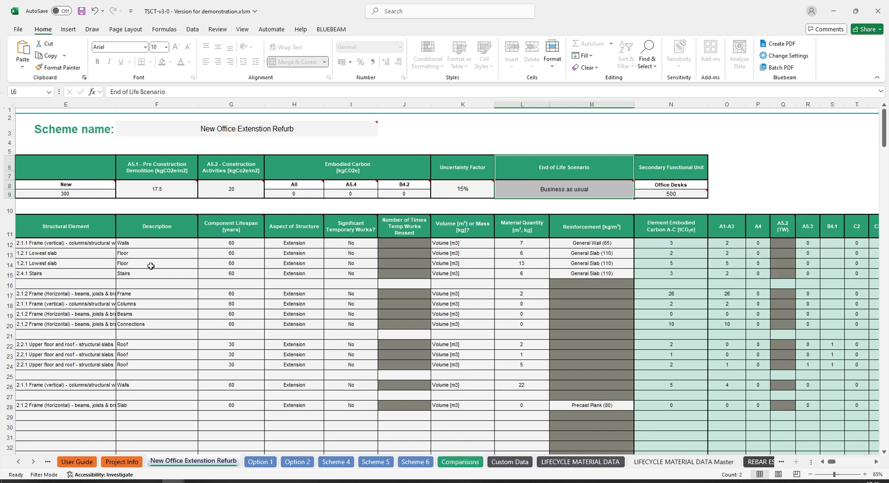
{"action": "left_click", "coordinate": [610, 189]}
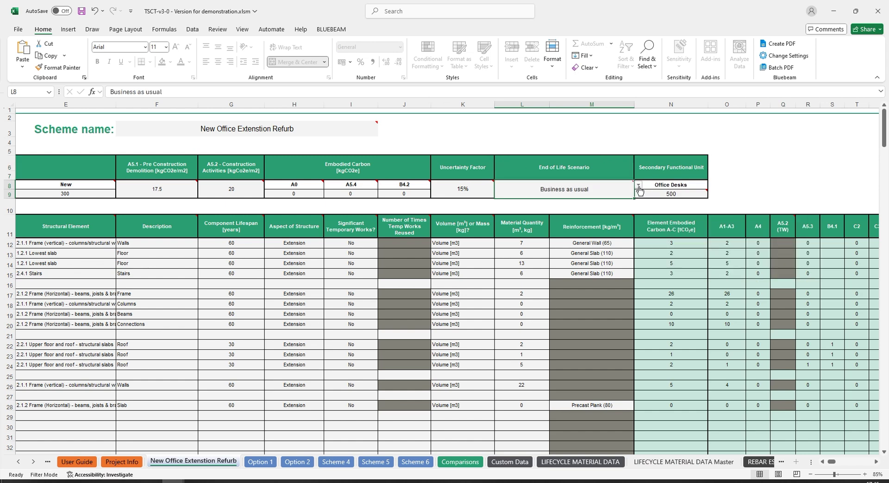
{"action": "left_click", "coordinate": [638, 185]}
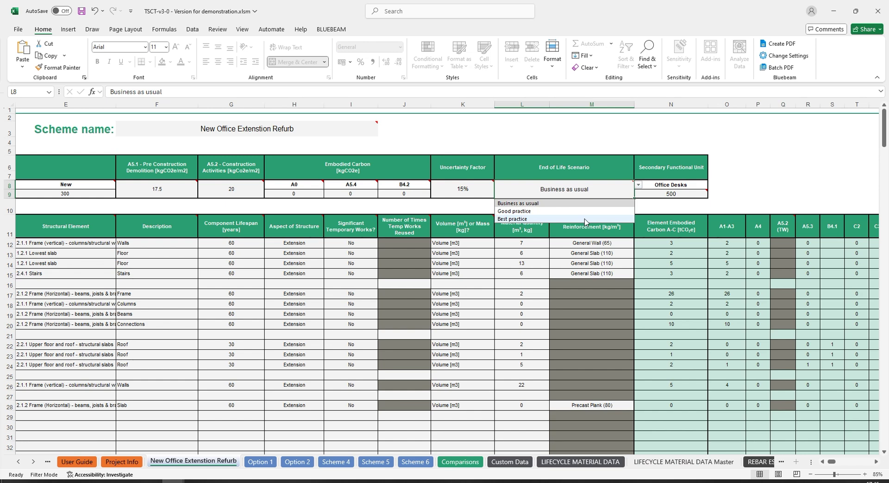
{"action": "left_click", "coordinate": [503, 168]}
- Examine the C1 result in the Global table below the material schedule
{"action": "scroll", "coordinate": [503, 168], "scroll_direction": "right", "scroll_amount": 2}
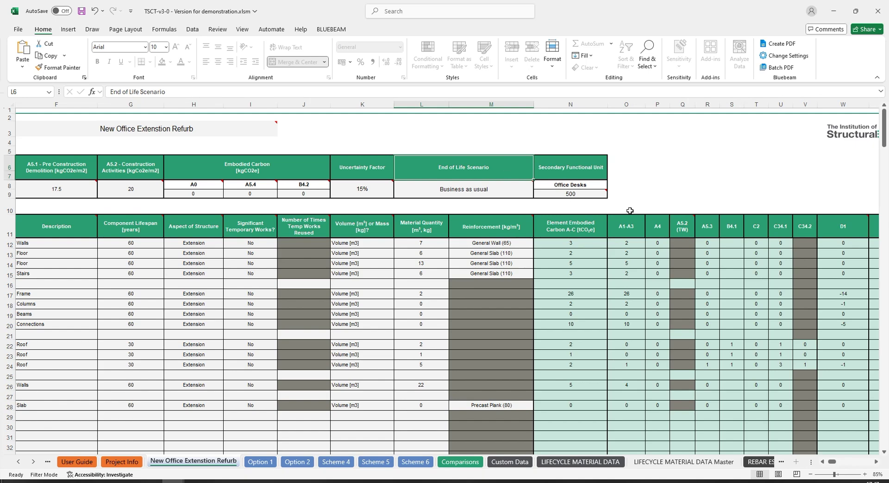
{"action": "scroll", "coordinate": [630, 211], "scroll_direction": "down", "scroll_amount": 9}
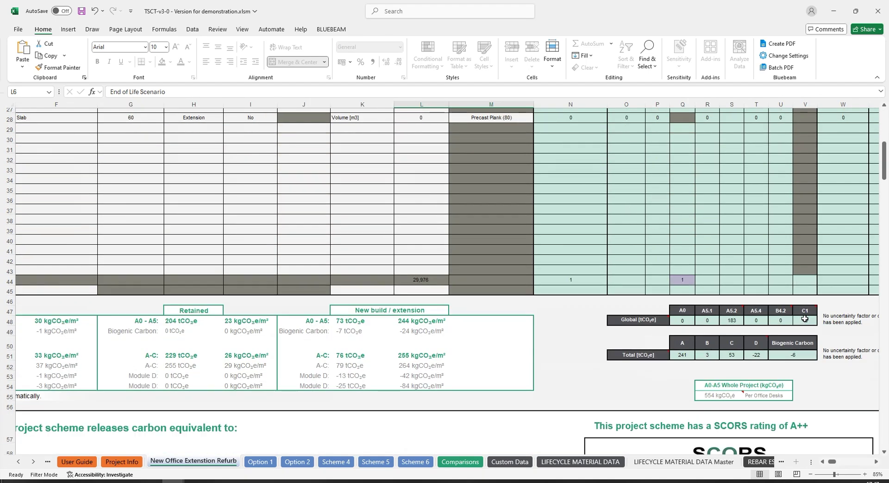
{"action": "left_click_drag", "start_coordinate": [805, 311], "coordinate": [812, 320]}
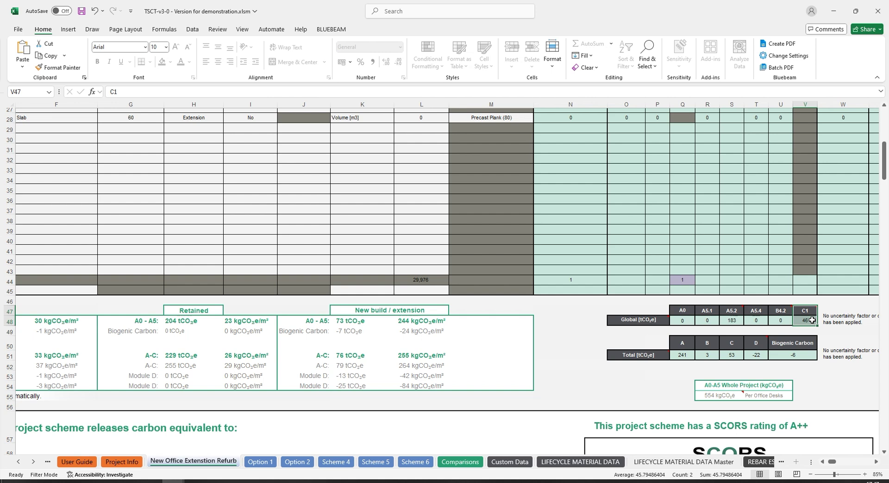
{"action": "scroll", "coordinate": [812, 320], "scroll_direction": "up", "scroll_amount": 9}
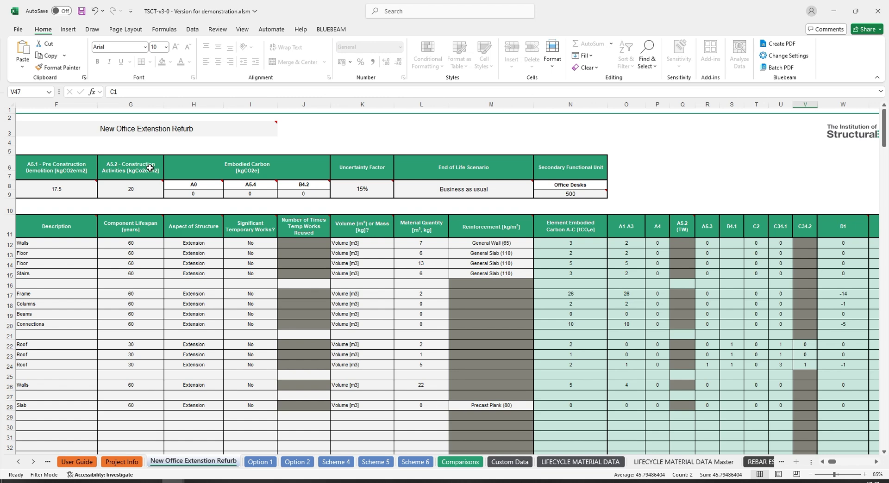
- Examine the Secondary Functional Unit input for Office Desks and the matching A0-A5 Whole Project result per desk
{"action": "left_click_drag", "start_coordinate": [588, 162], "coordinate": [587, 198]}
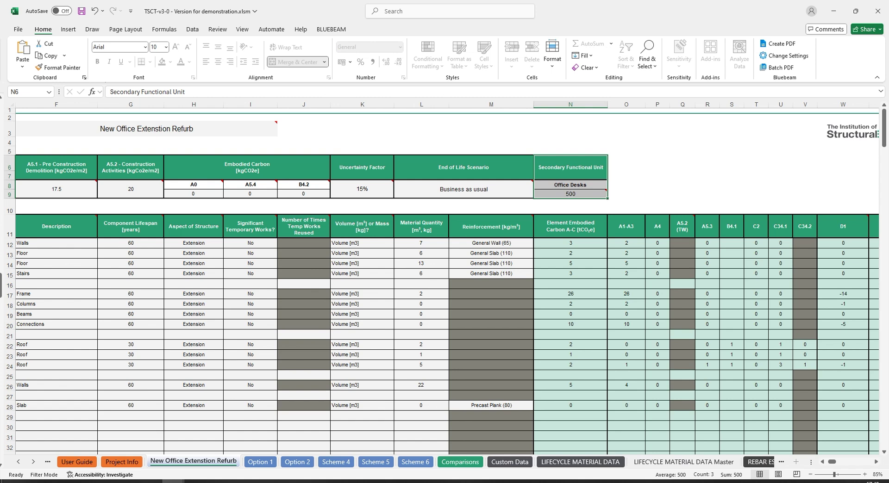
{"action": "left_click", "coordinate": [586, 193]}
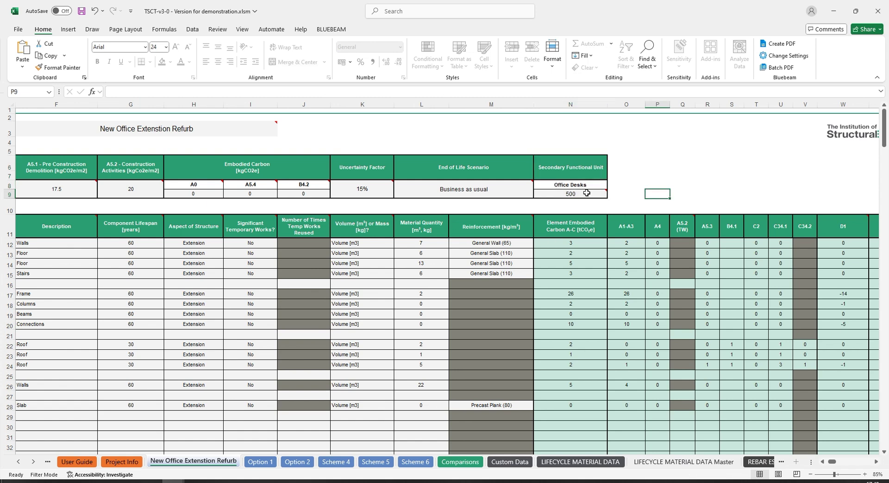
{"action": "scroll", "coordinate": [615, 218], "scroll_direction": "down", "scroll_amount": 9}
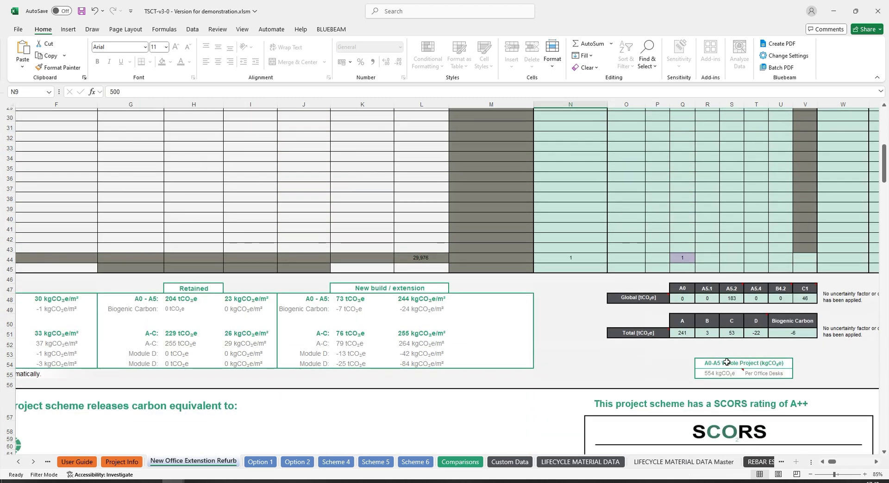
{"action": "left_click_drag", "start_coordinate": [681, 353], "coordinate": [799, 383]}
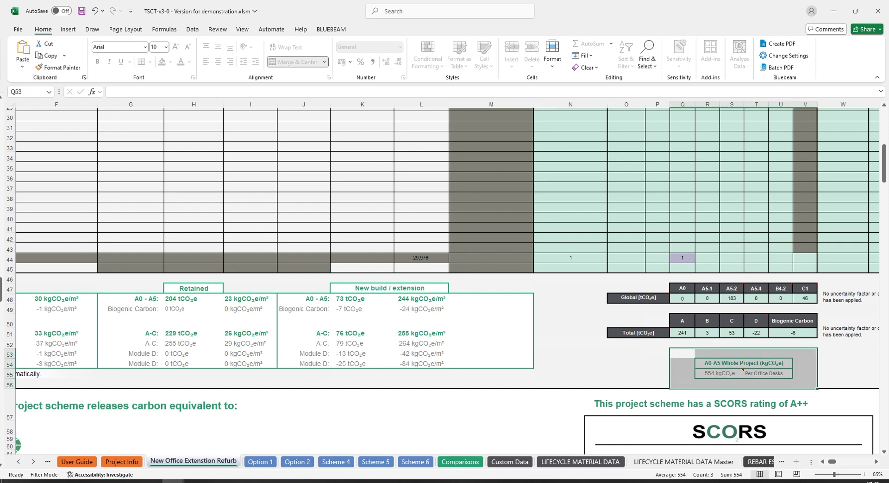
{"action": "scroll", "coordinate": [785, 176], "scroll_direction": "up", "scroll_amount": 10}
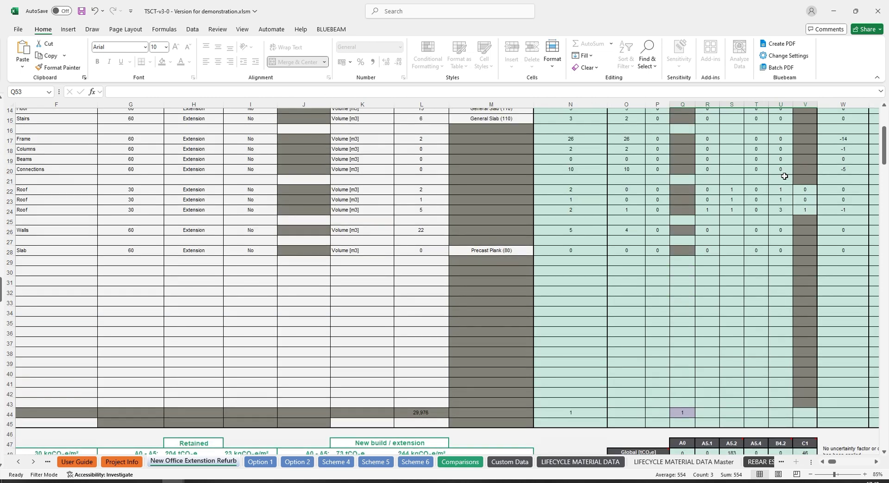
- Reset the scheme's overall information inputs to their default values
{"action": "scroll", "coordinate": [785, 177], "scroll_direction": "left", "scroll_amount": 5}
{"action": "mouse_move", "coordinate": [637, 187]}
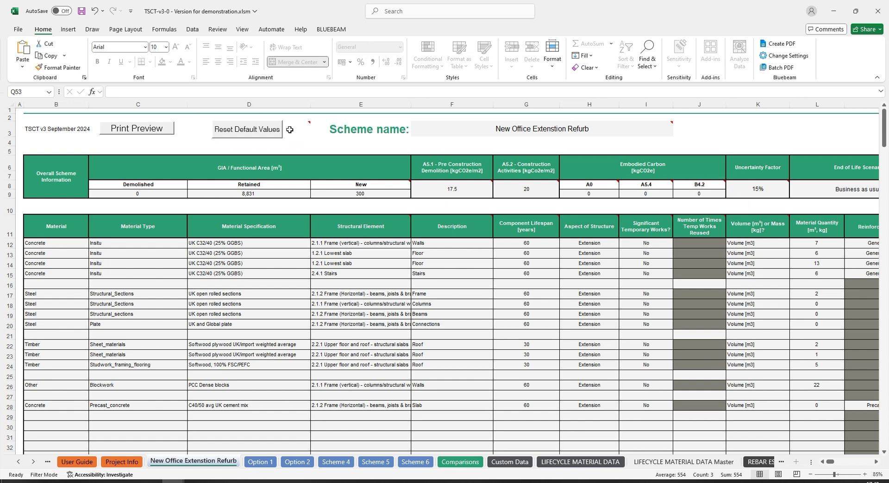
{"action": "left_click", "coordinate": [234, 131]}
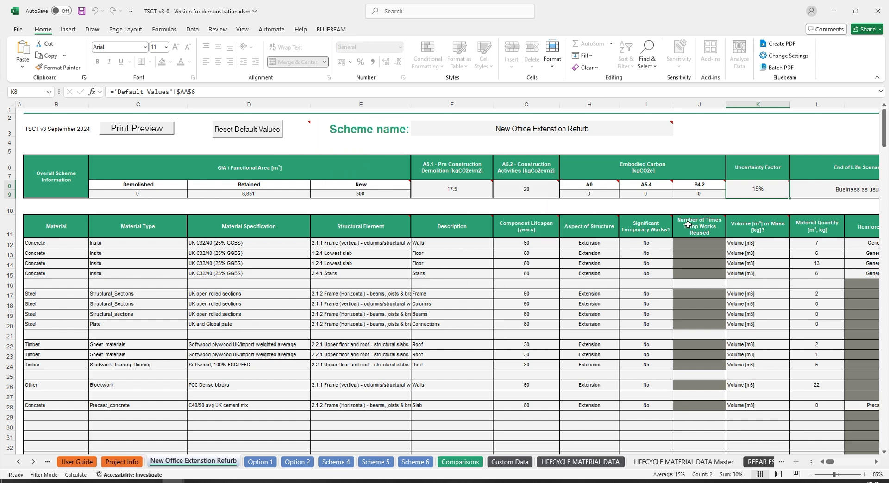
- Examine the Component Lifespan column of the material schedule, from its header down through the listed materials
{"action": "mouse_move", "coordinate": [749, 196]}
{"action": "left_click_drag", "start_coordinate": [519, 227], "coordinate": [517, 436]}
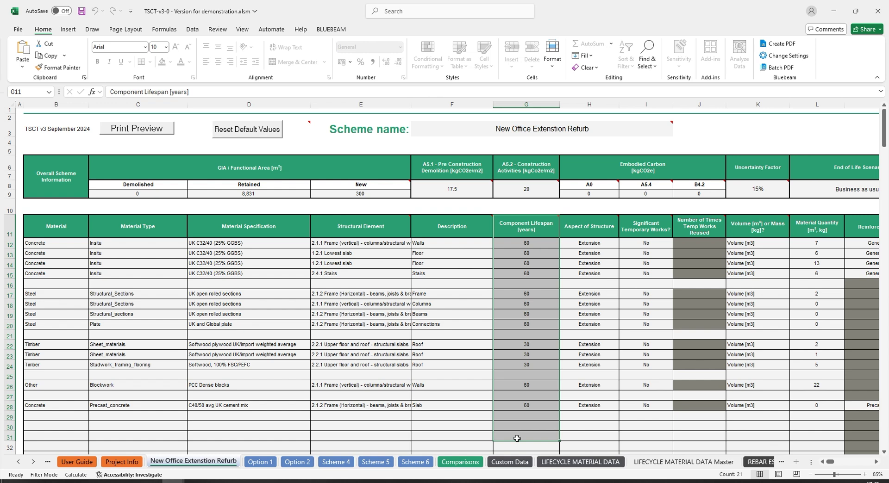
{"action": "left_click", "coordinate": [336, 396]}
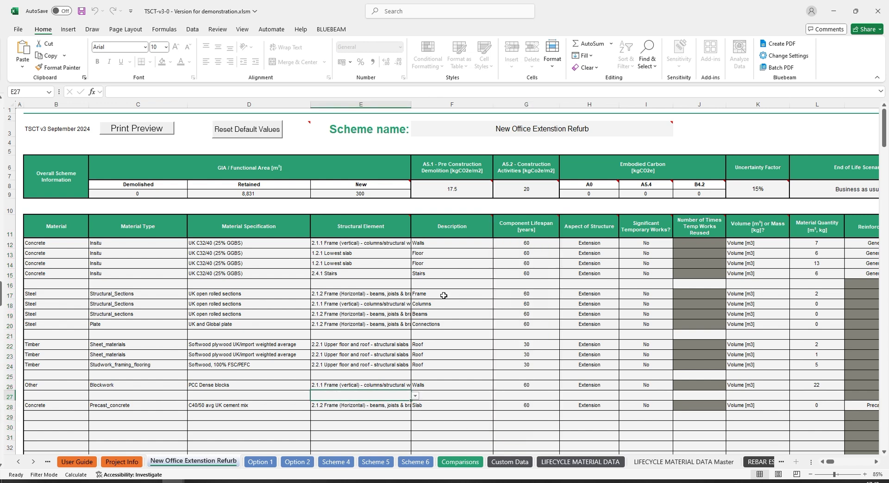
- Examine the A-C and Module D results for Whole Project, Retained and New build / extension in the summary below the material schedule
{"action": "scroll", "coordinate": [444, 296], "scroll_direction": "down", "scroll_amount": 7}
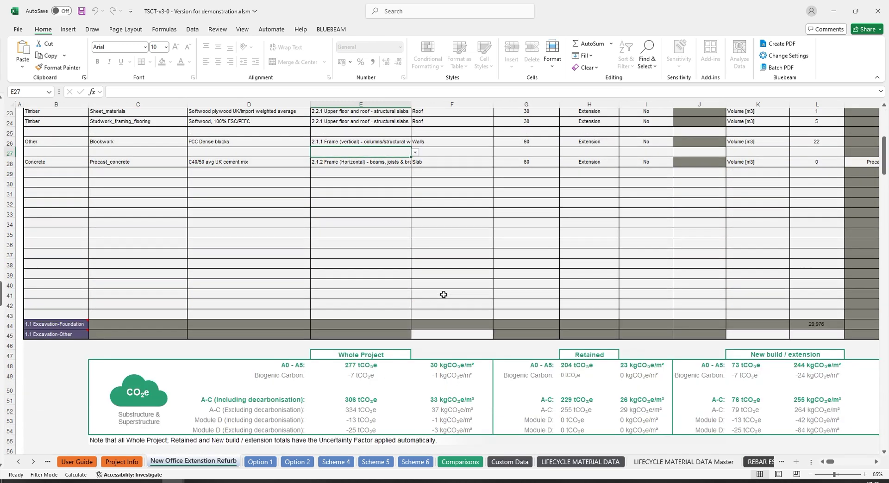
{"action": "scroll", "coordinate": [444, 295], "scroll_direction": "down", "scroll_amount": 3}
{"action": "scroll", "coordinate": [439, 292], "scroll_direction": "down", "scroll_amount": 1}
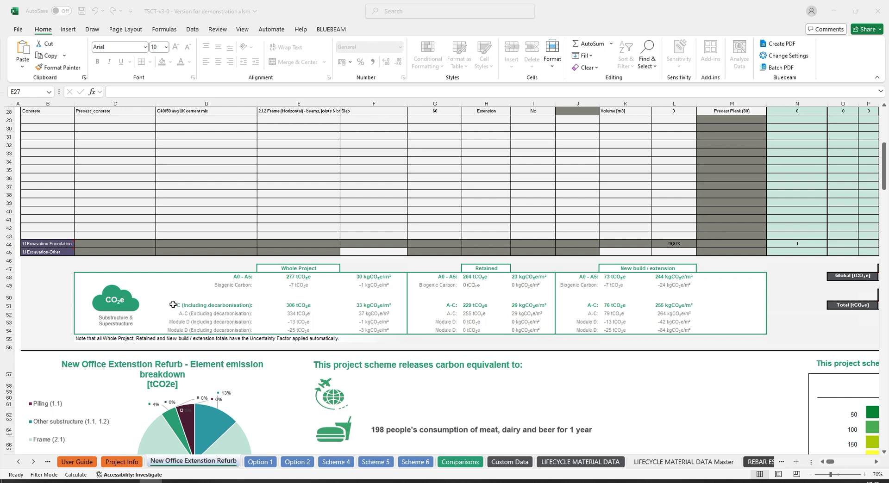
{"action": "left_click", "coordinate": [216, 308]}
{"action": "left_click_drag", "start_coordinate": [216, 308], "coordinate": [401, 332]}
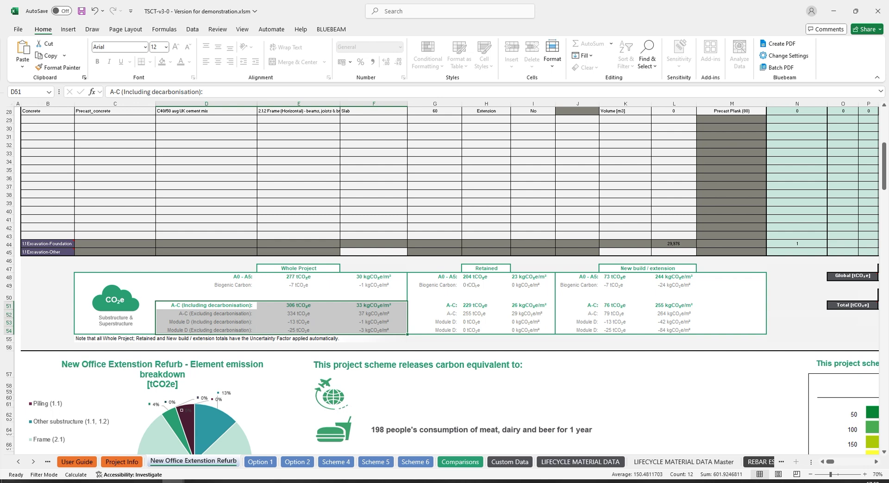
{"action": "key", "text": "alt+Tab"}
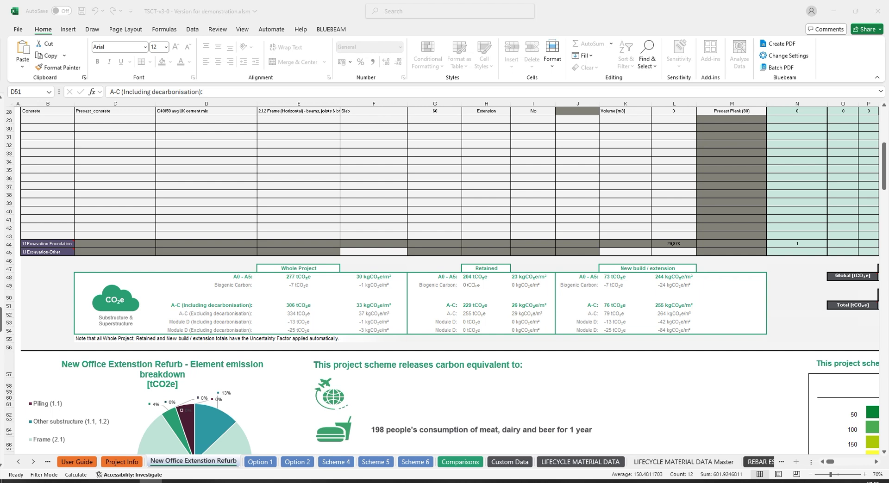
{"action": "left_click_drag", "start_coordinate": [208, 306], "coordinate": [710, 338]}
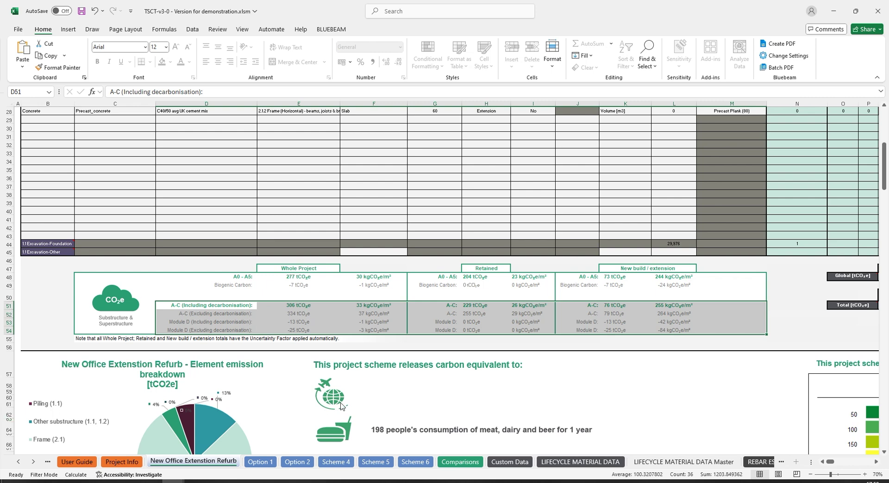
- Review the full Whole Project results block and the element emission breakdown, carbon equivalents and SCORS rating below it
{"action": "left_click_drag", "start_coordinate": [123, 264], "coordinate": [375, 332]}
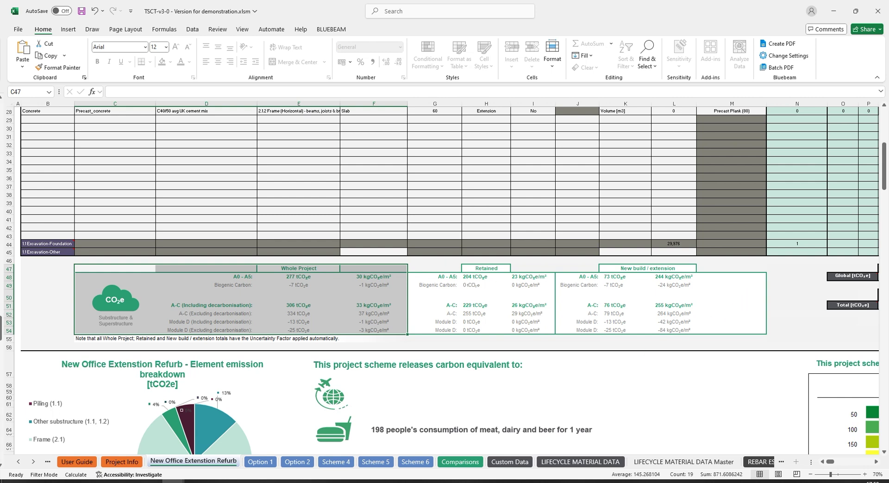
{"action": "scroll", "coordinate": [494, 312], "scroll_direction": "down", "scroll_amount": 4}
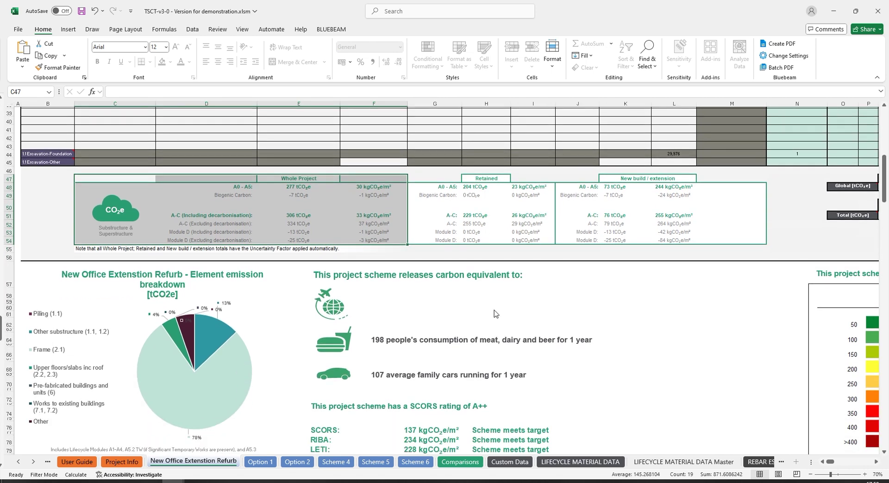
{"action": "scroll", "coordinate": [494, 314], "scroll_direction": "down", "scroll_amount": 3}
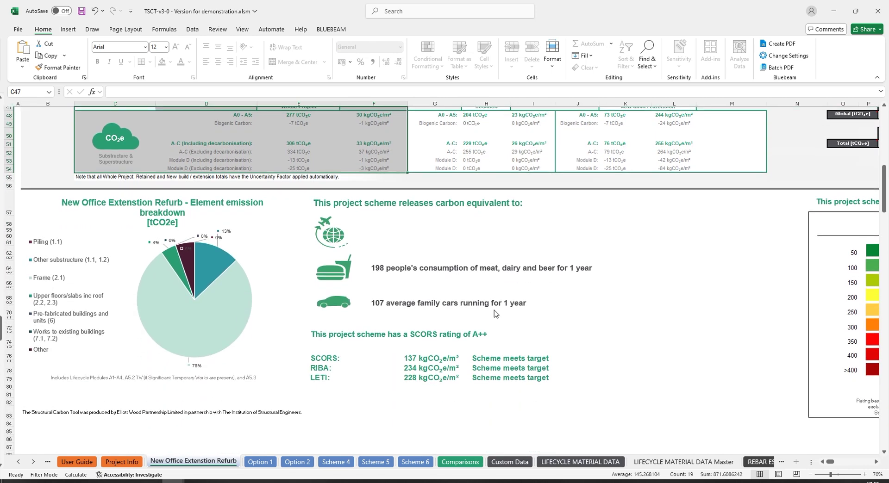